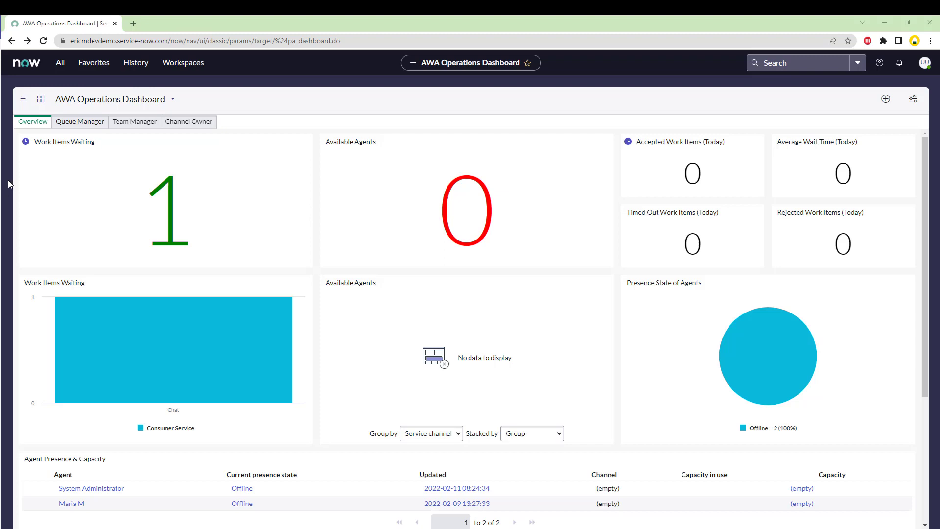
- Inspect the Incident and Chat service channel records, with default capacities 5 and 2
click(58, 63)
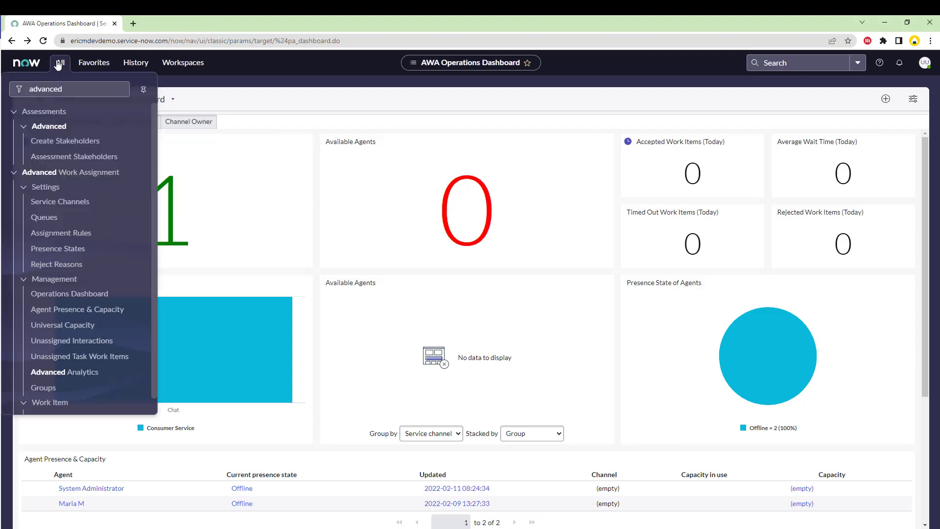
click(63, 202)
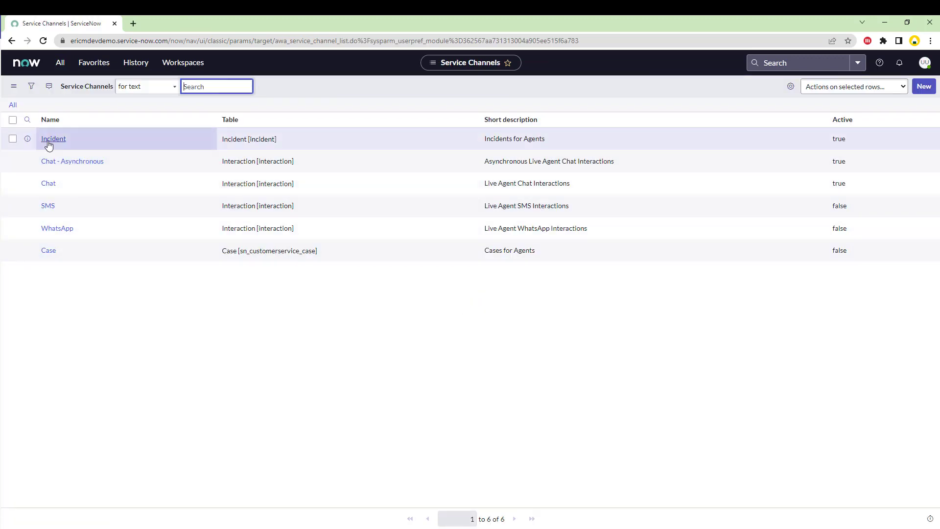
click(51, 141)
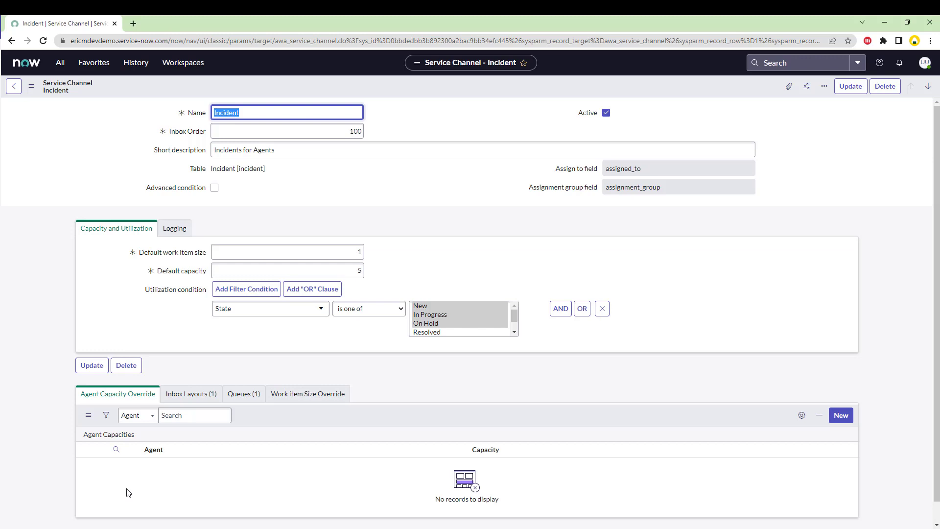
click(14, 87)
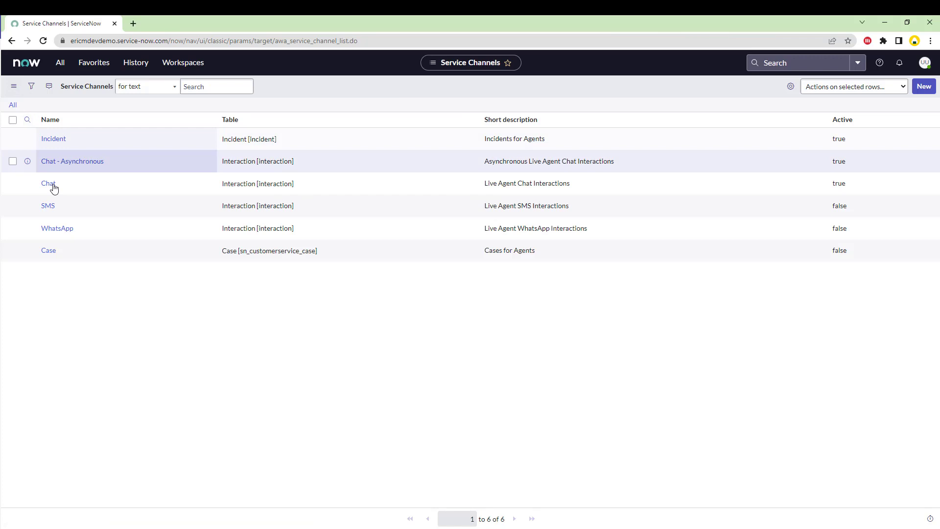
click(54, 188)
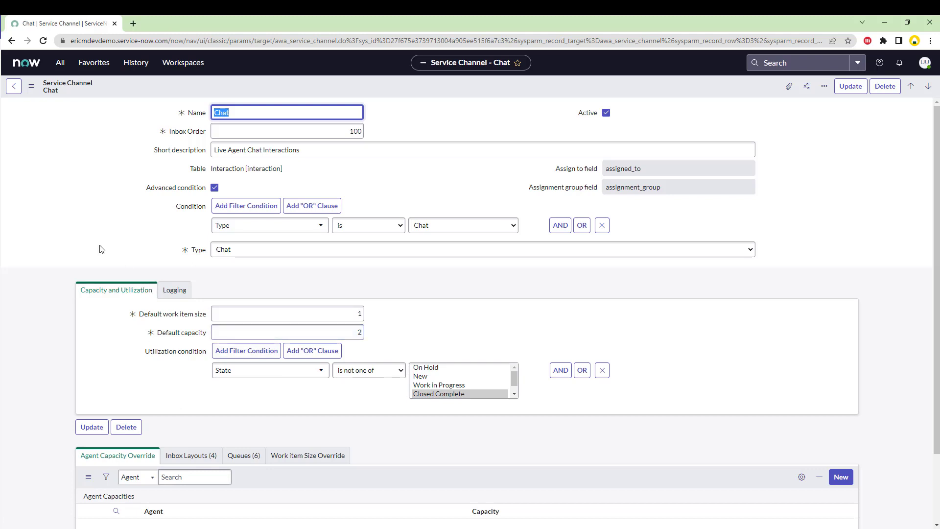
- Find Universal Capacity via the 'un' filter and start a new universal capacity record
click(15, 93)
click(61, 63)
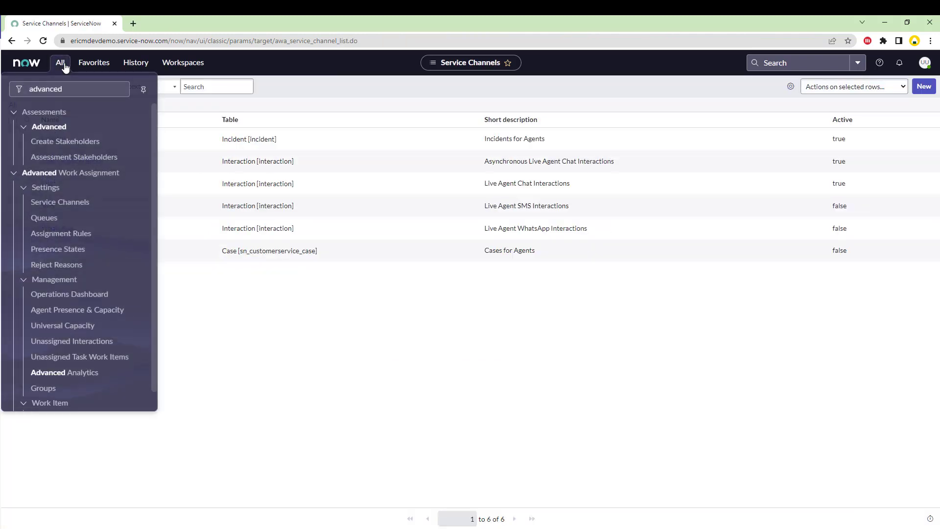
text(un)
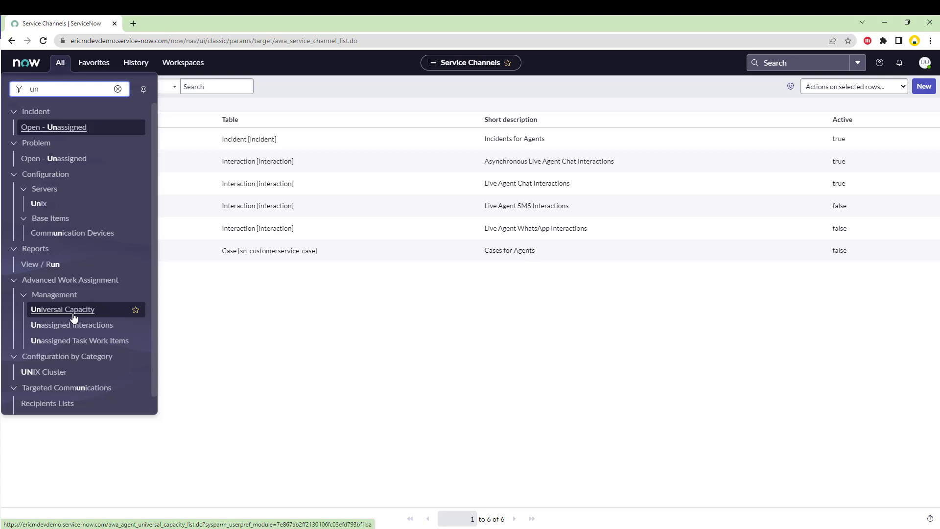
click(73, 316)
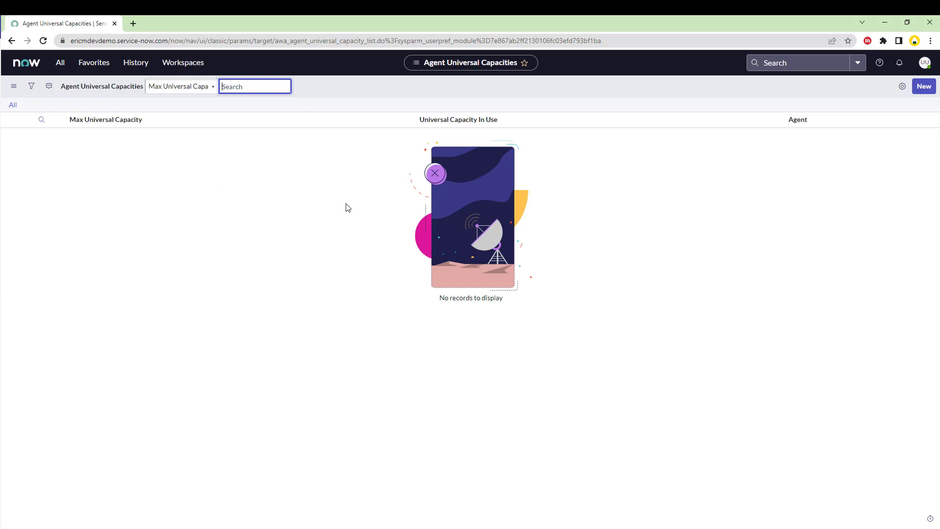
click(923, 88)
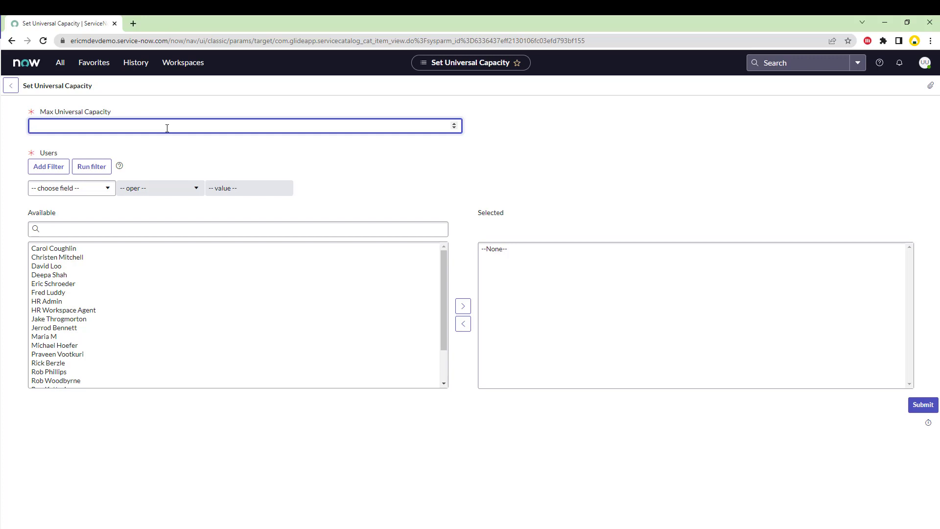
- Give the demo agent a Max Universal Capacity of 5 and submit the record
text(5)
click(39, 337)
click(463, 307)
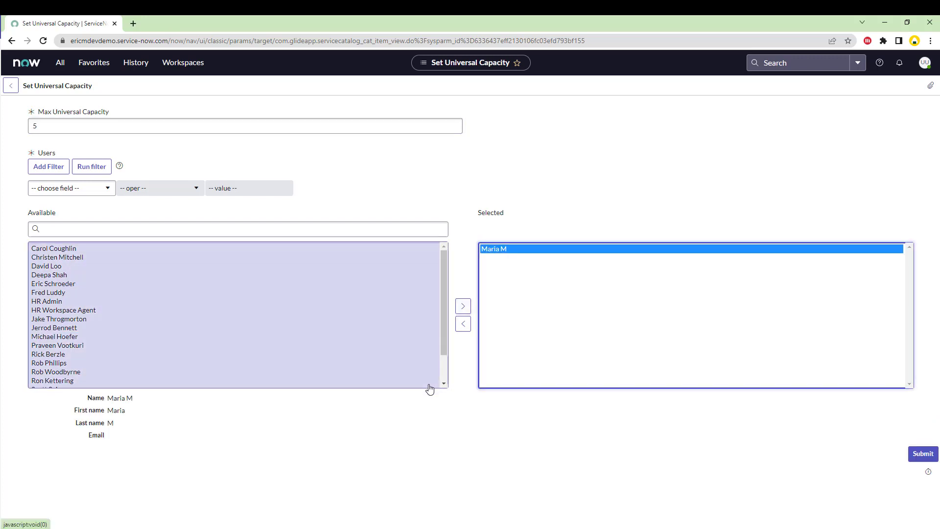
click(932, 455)
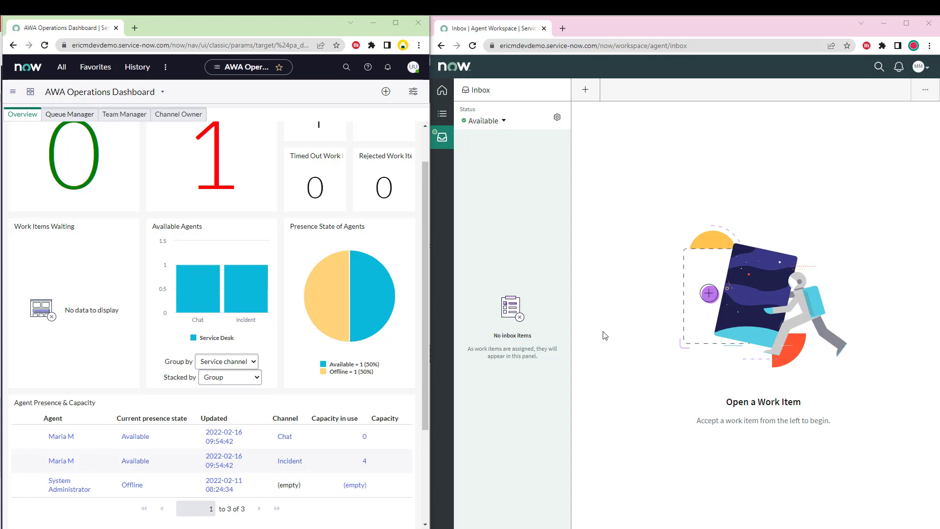
- Check the Status dropdown showing the agent Available for Chat and Incident
click(503, 121)
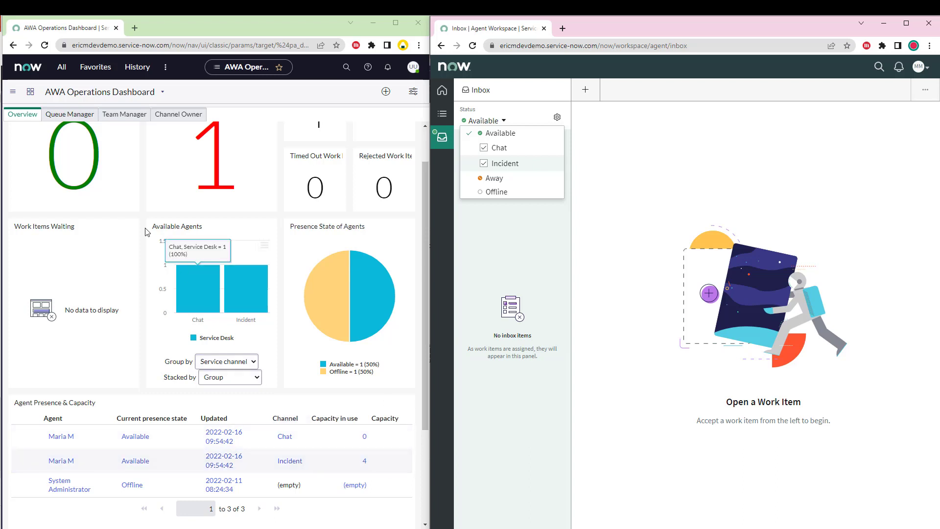
- Visit the Agent Universal Capacities list, then return to the AWA Operations Dashboard
click(58, 73)
click(58, 72)
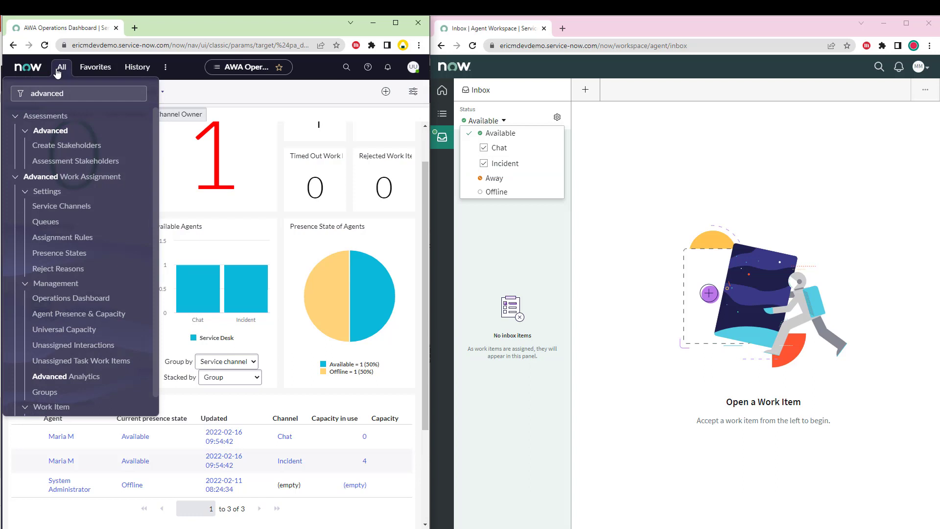
click(83, 330)
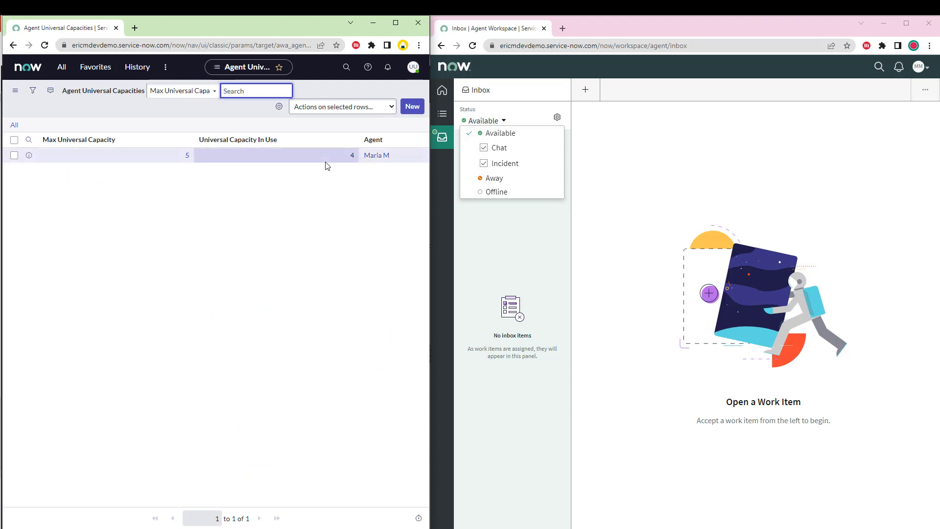
click(59, 68)
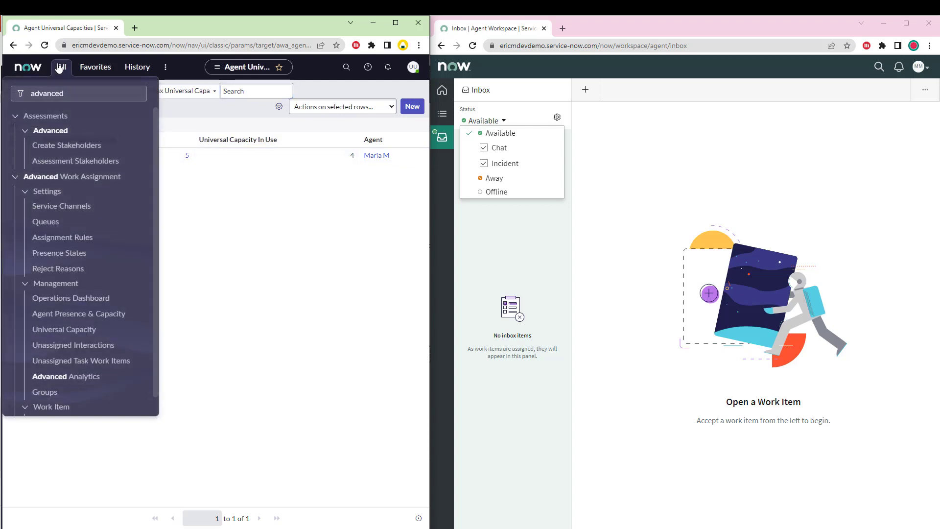
click(71, 298)
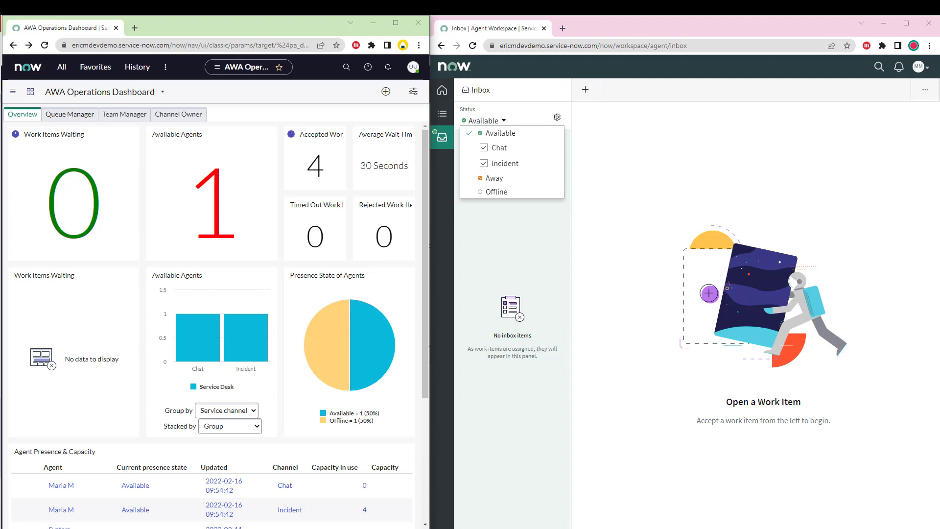
- Accept chat IMS0000164 and refresh Agent Presence & Capacity to show Chat capacity 1
click(509, 300)
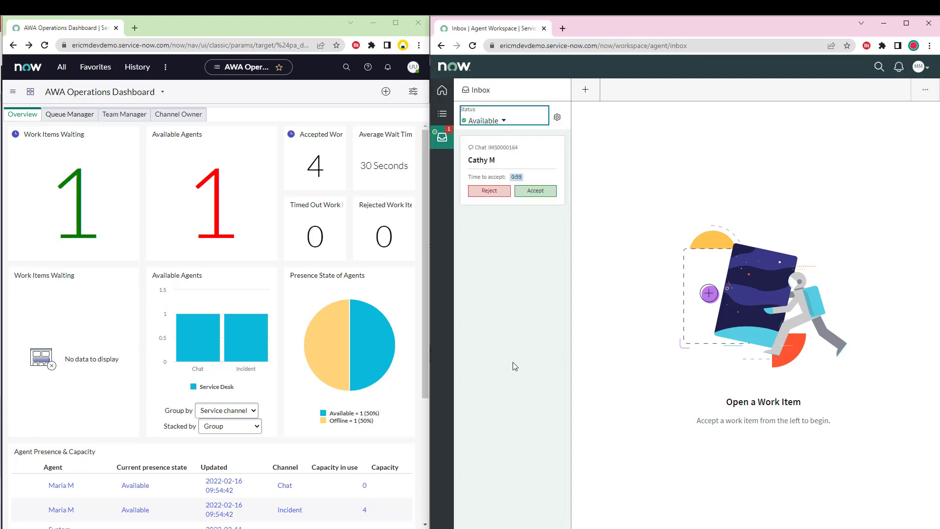
click(541, 194)
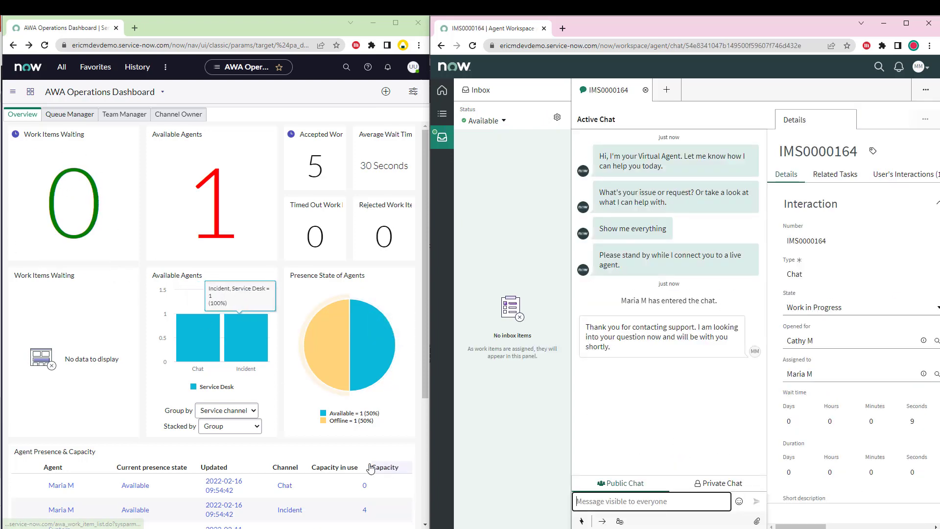
scroll(370, 465, down, 2)
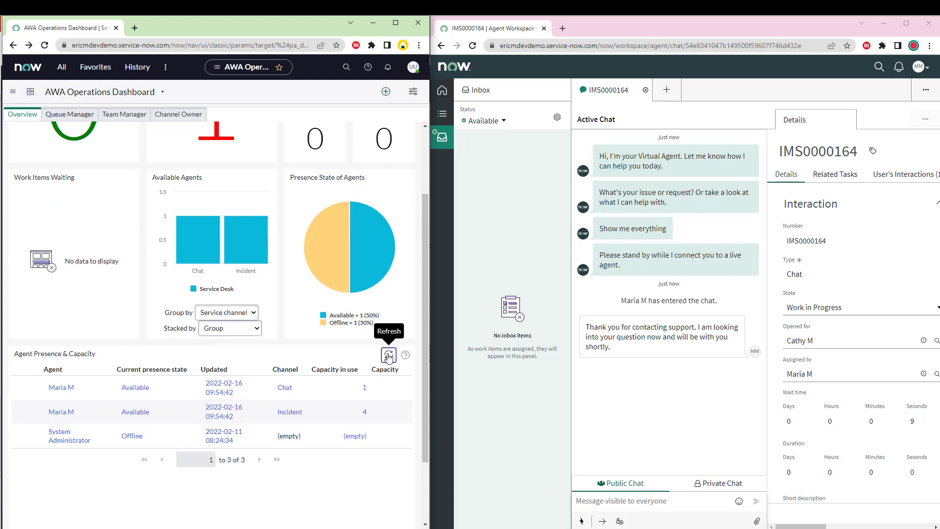
click(388, 356)
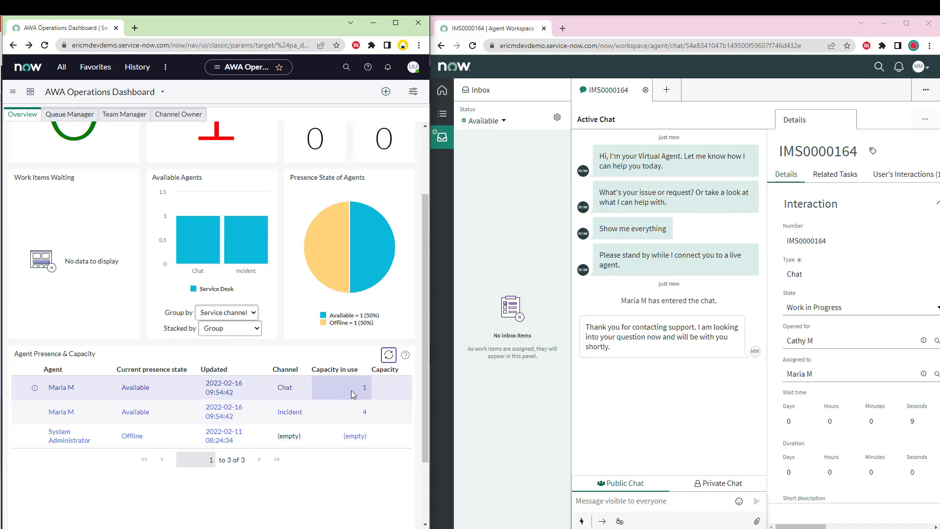
click(70, 73)
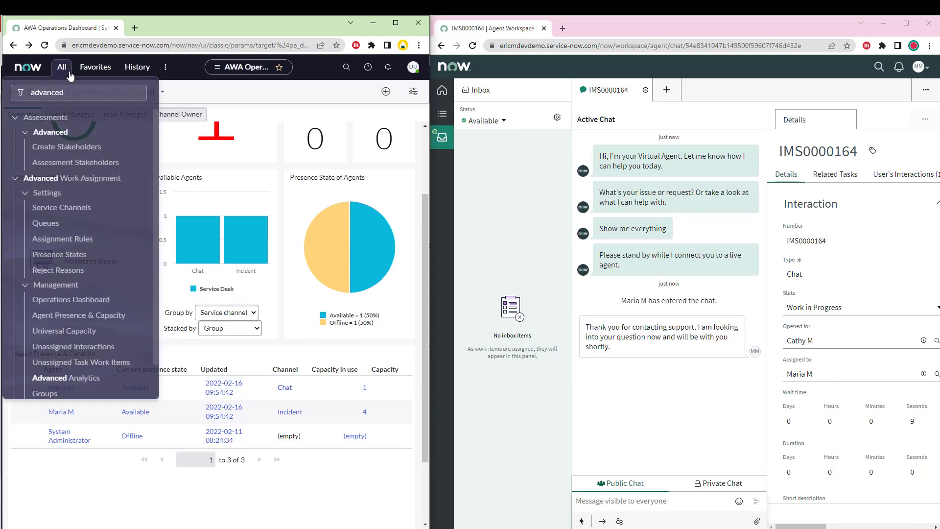
click(118, 338)
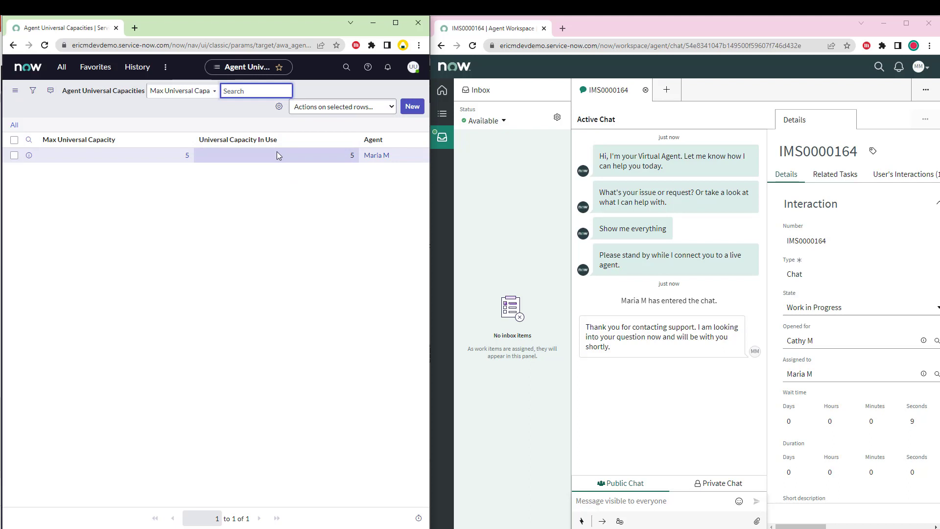
click(15, 45)
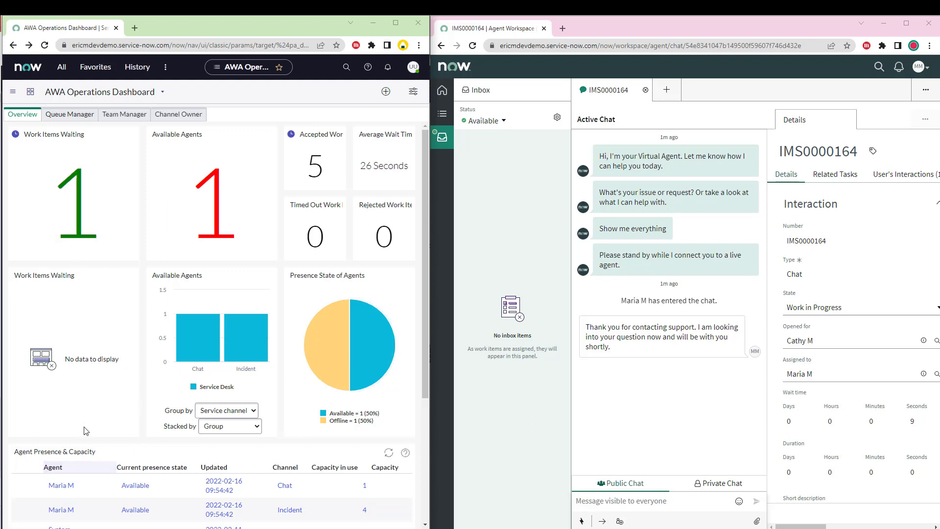
- Refresh the Agent Presence & Capacity figures on the dashboard
mouse_move(84, 178)
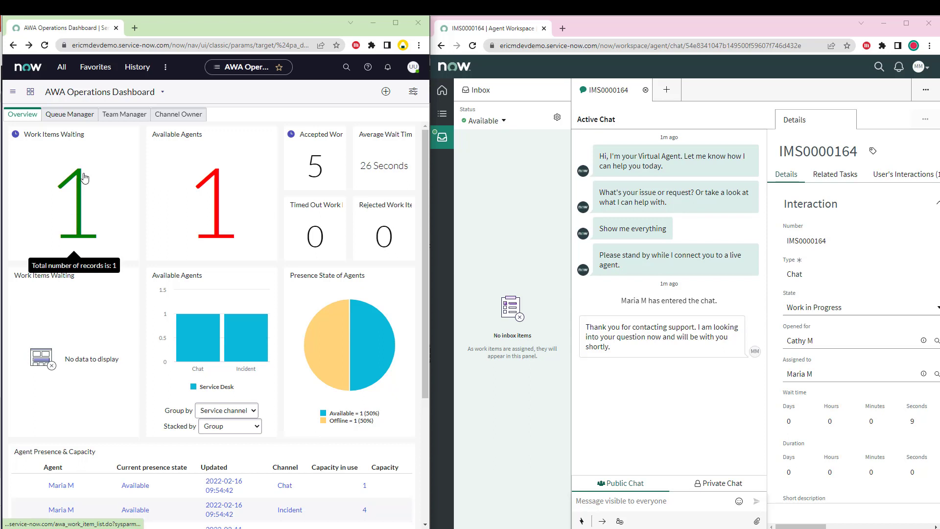
scroll(85, 177, down, 1)
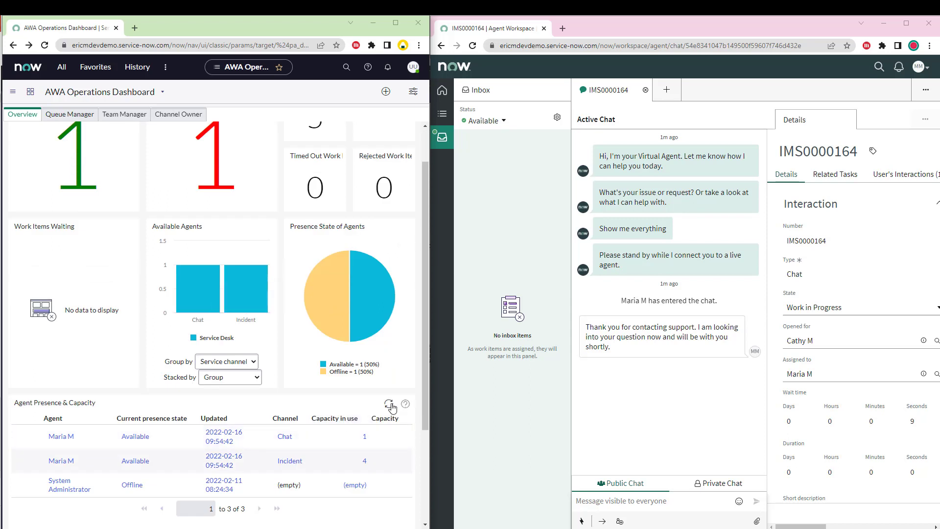
click(389, 404)
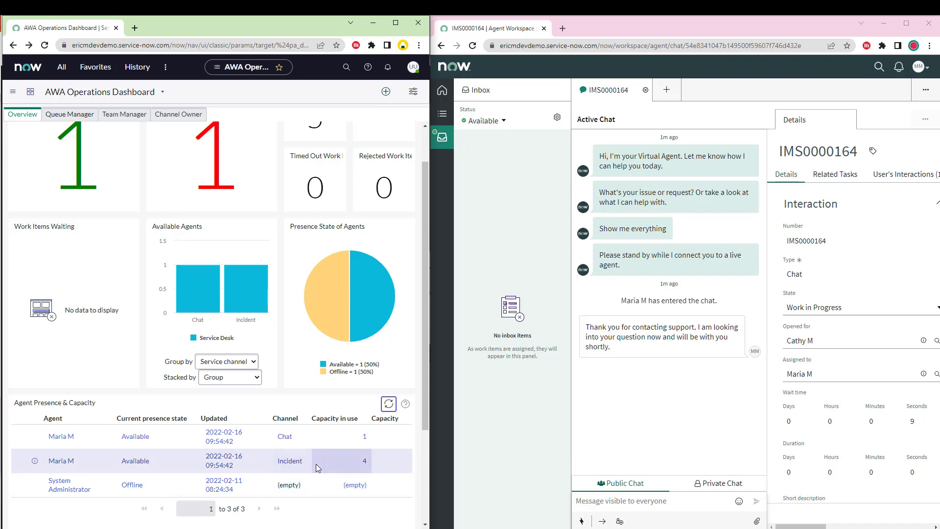
- Close the finished chat IMS0000164 and accept incident INC0010006 'computer broken'
click(646, 92)
click(758, 324)
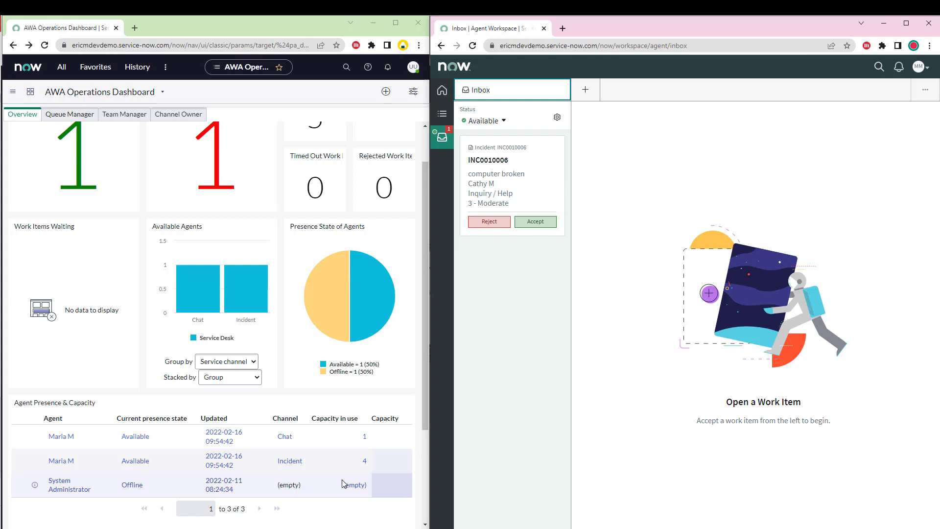
mouse_move(329, 296)
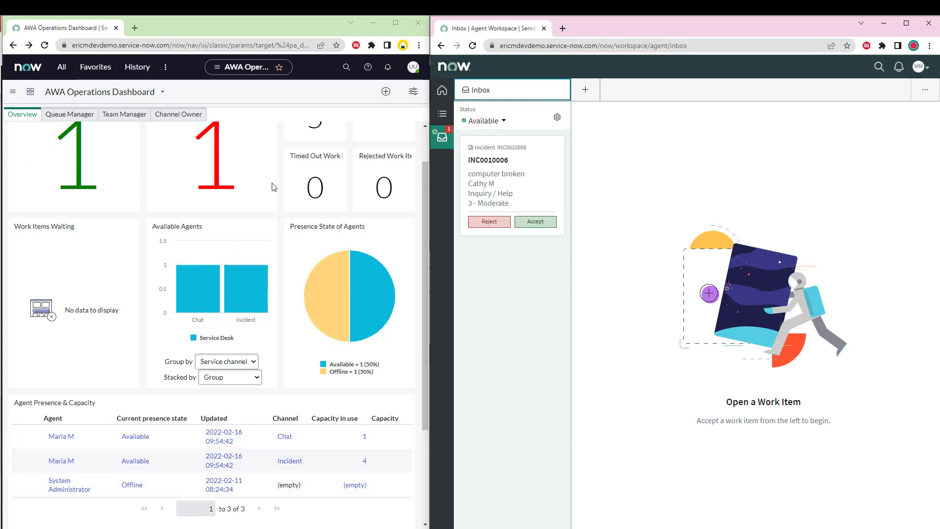
click(528, 222)
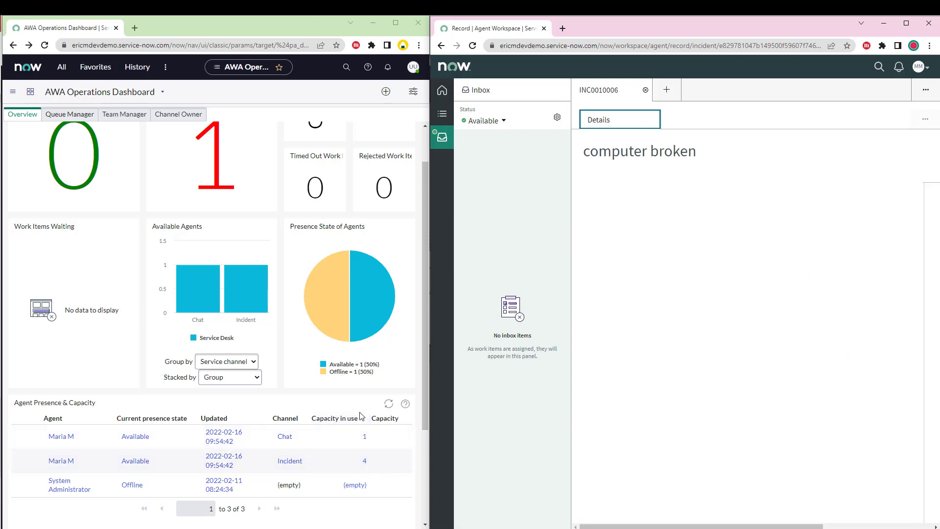
- Refresh capacity to Incident 5, Chat 0, then open the Universal Capacity list via 'advanced'
click(388, 404)
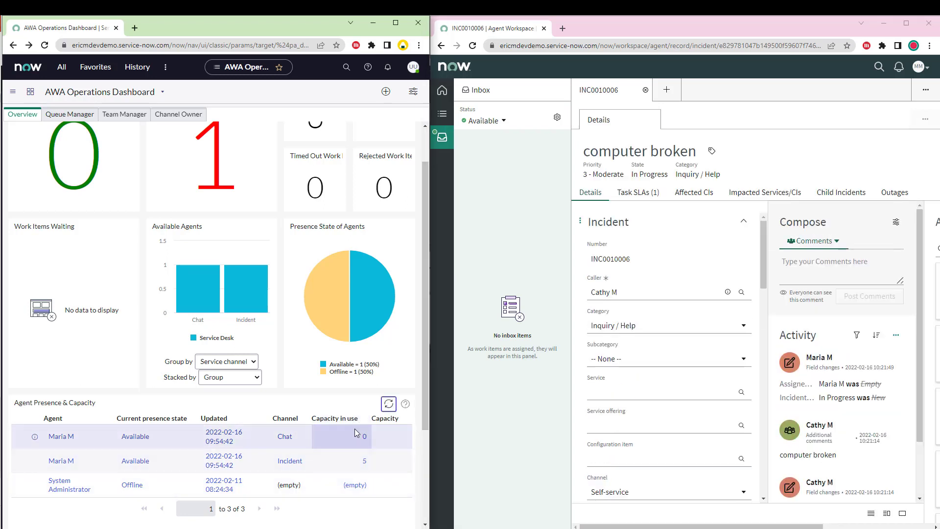
click(62, 66)
text(advanced)
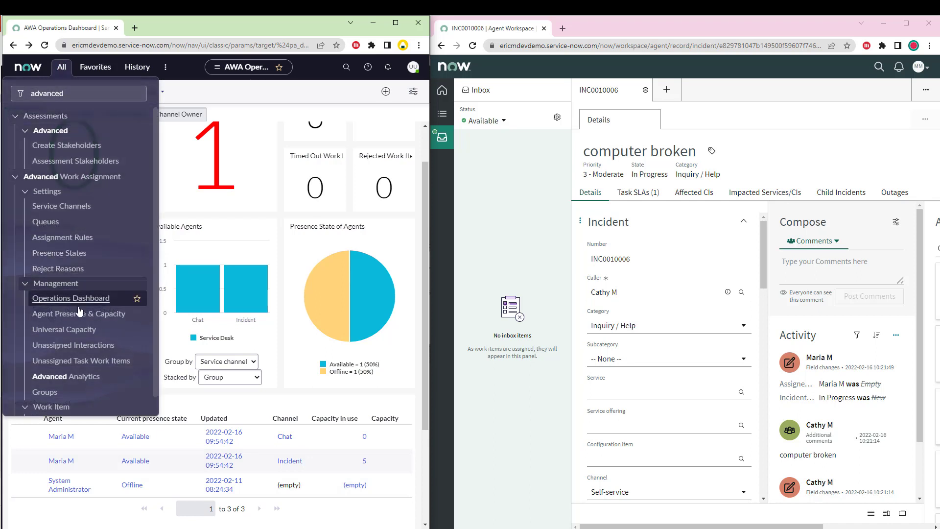
click(118, 329)
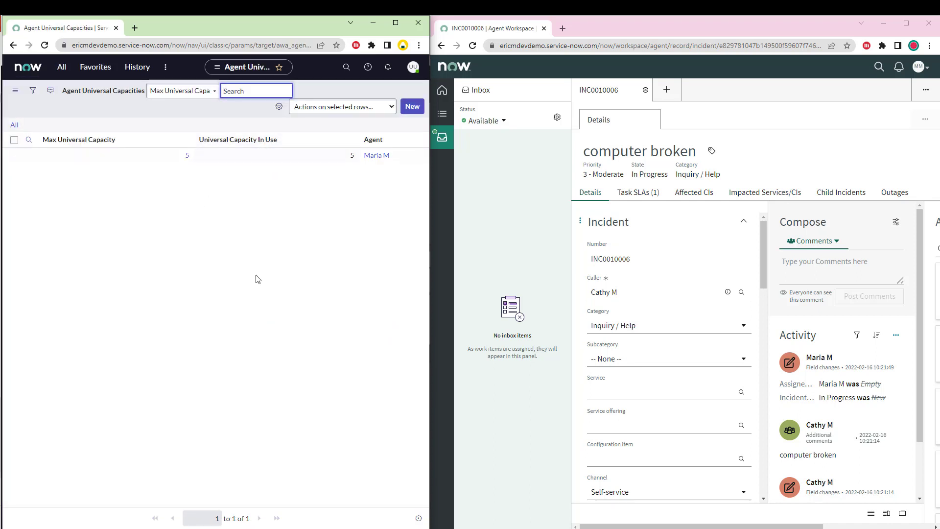